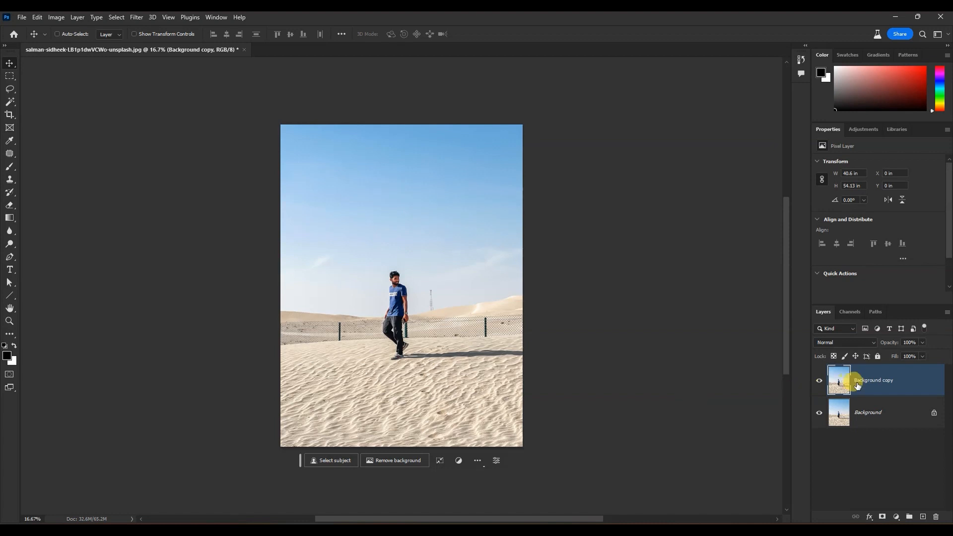
Convert the Background copy layer to a smart object and open Sky Replacement for it.
{"action": "right_click", "coordinate": [858, 385]}
{"action": "left_click", "coordinate": [902, 260]}
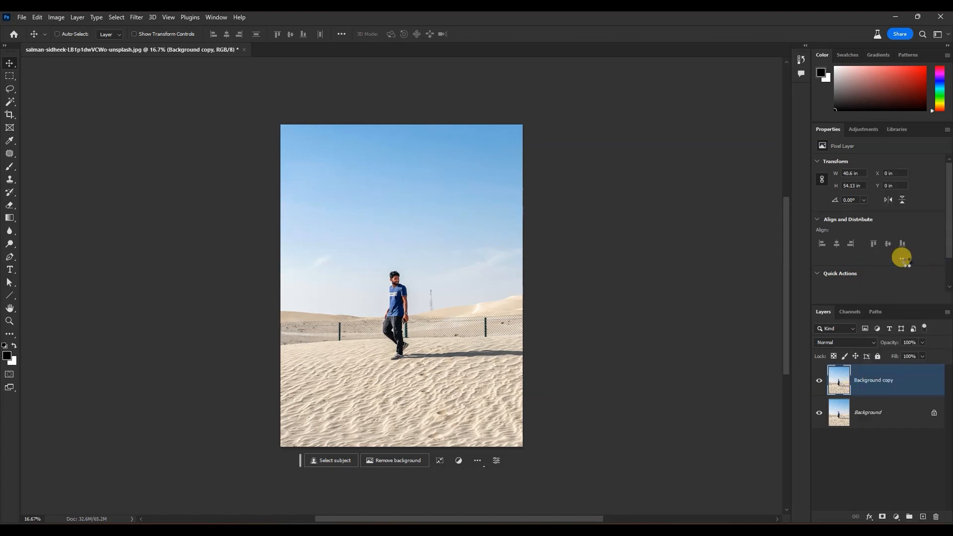
{"action": "left_click", "coordinate": [36, 18]}
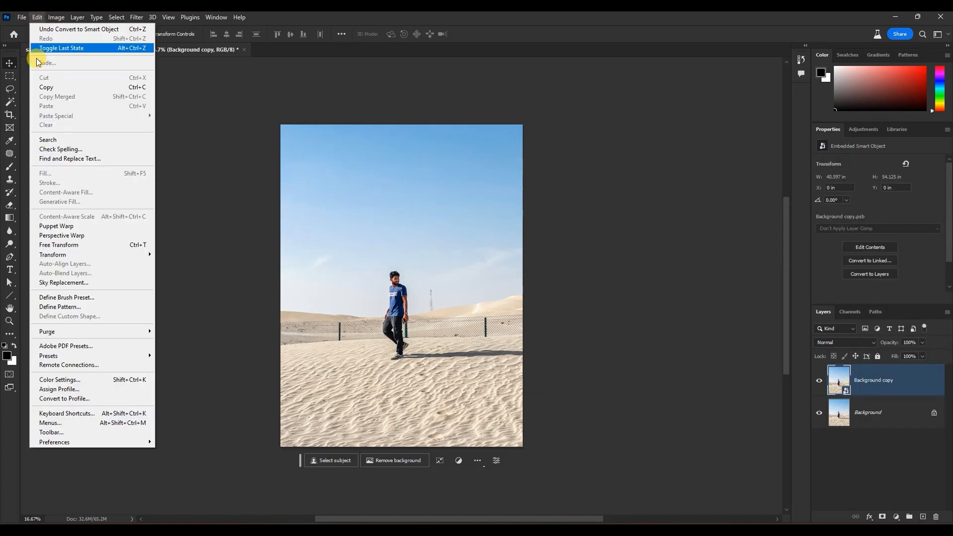
{"action": "left_click", "coordinate": [52, 282]}
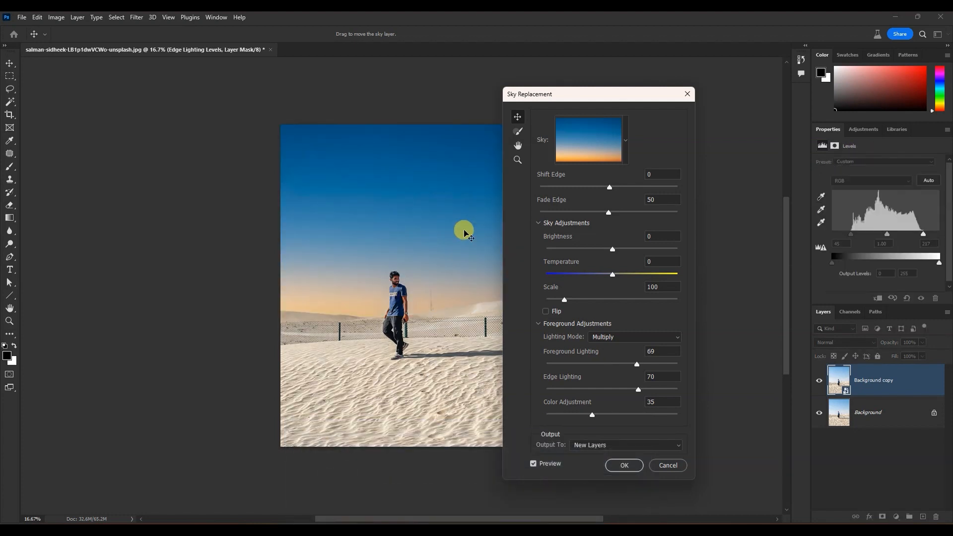
Choose the dark purple-and-orange sunset sky from the Spectacular group as the replacement sky.
{"action": "left_click", "coordinate": [517, 145]}
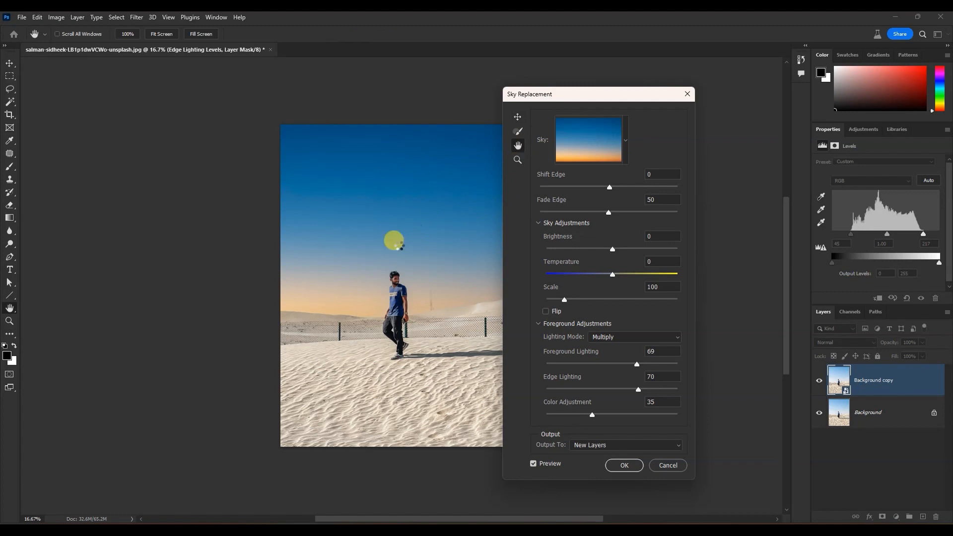
{"action": "left_click_drag", "start_coordinate": [397, 246], "coordinate": [286, 243]}
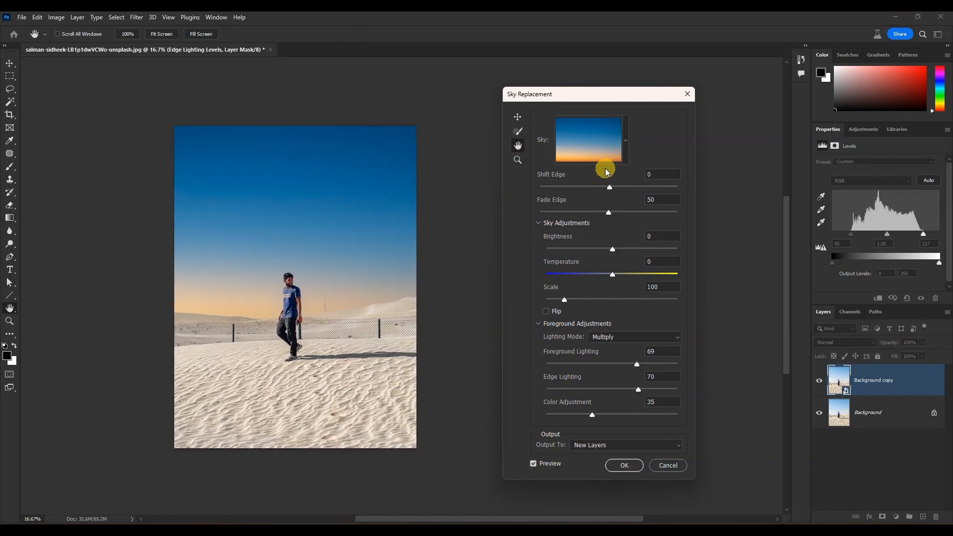
{"action": "left_click", "coordinate": [624, 160]}
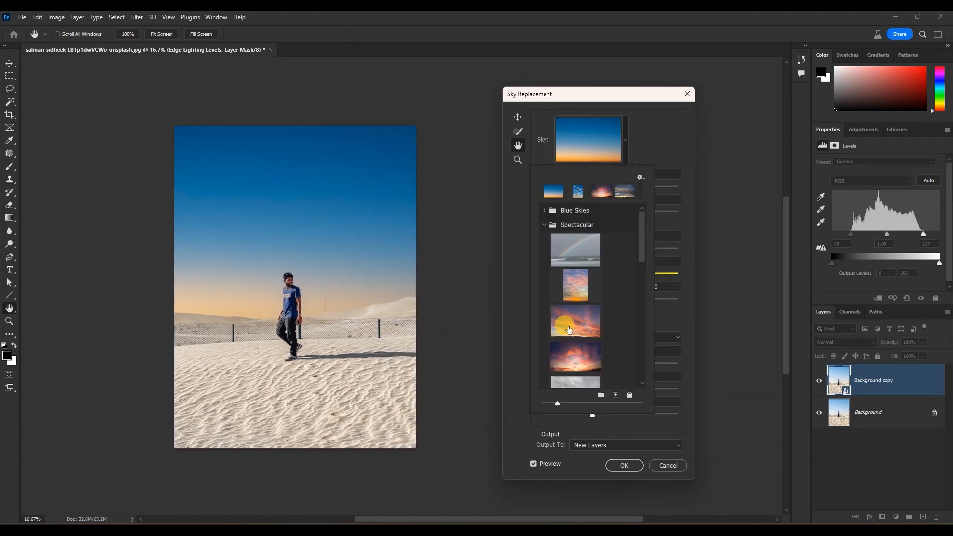
{"action": "scroll", "coordinate": [618, 319], "scroll_direction": "down", "scroll_amount": 3}
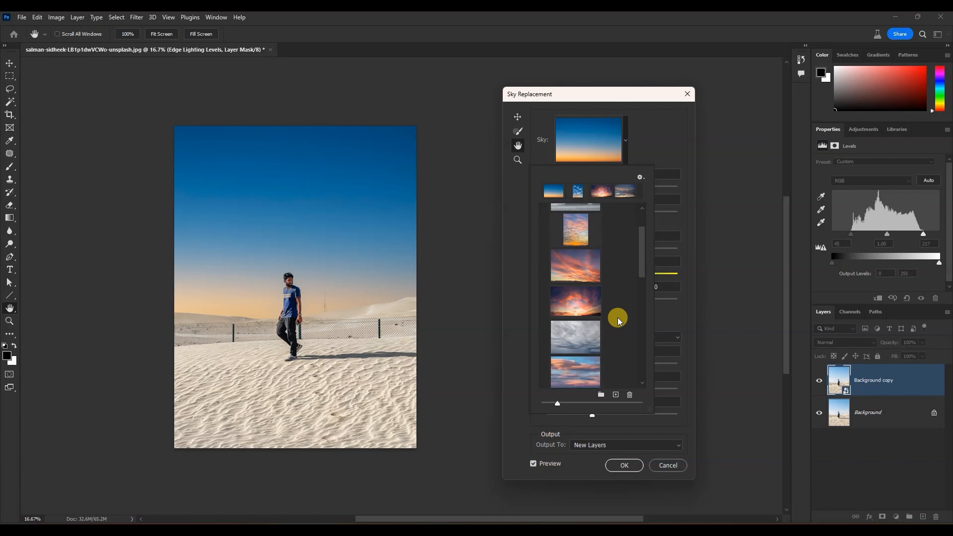
{"action": "left_click", "coordinate": [586, 298]}
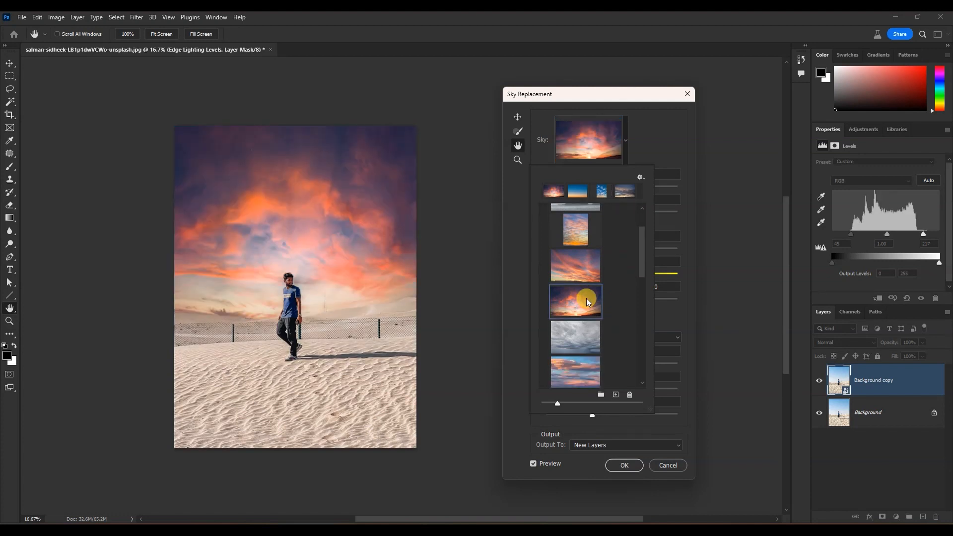
{"action": "left_click", "coordinate": [673, 218]}
Set the sky temperature to 39, brightness to 15, fade edge to 65 and shift edge to 22, checking the edges around the man.
{"action": "left_click_drag", "start_coordinate": [613, 276], "coordinate": [639, 281]}
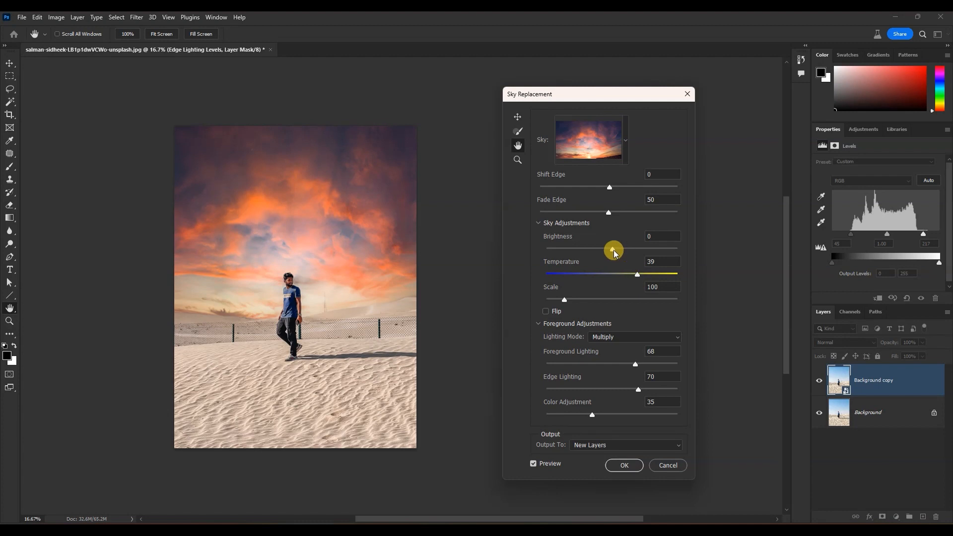
{"action": "left_click_drag", "start_coordinate": [596, 251], "coordinate": [621, 249]}
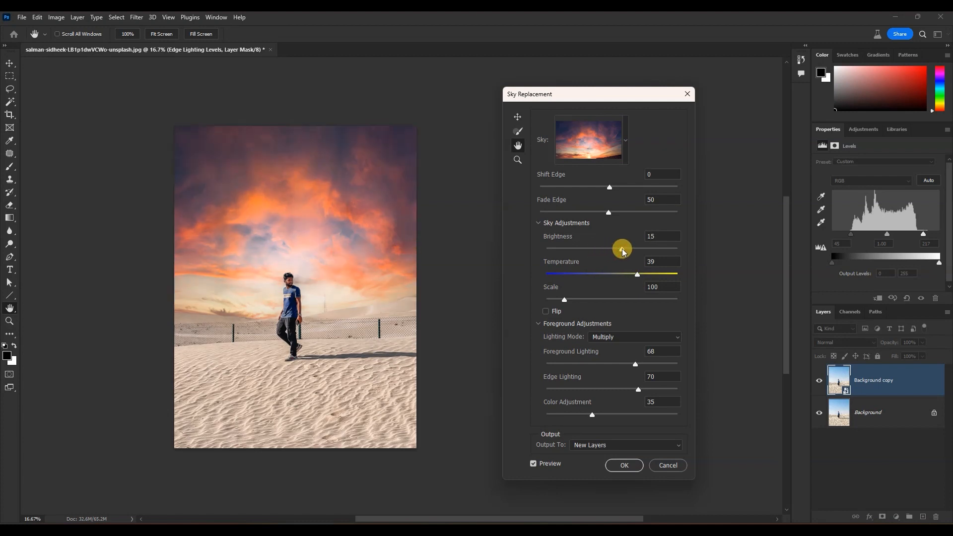
{"action": "left_click_drag", "start_coordinate": [610, 213], "coordinate": [629, 218]}
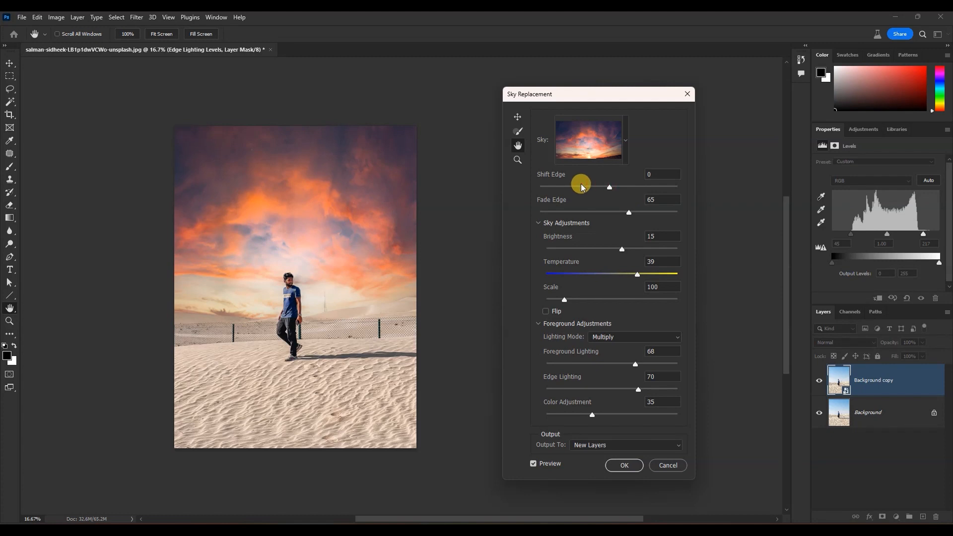
{"action": "left_click_drag", "start_coordinate": [610, 186], "coordinate": [625, 199]}
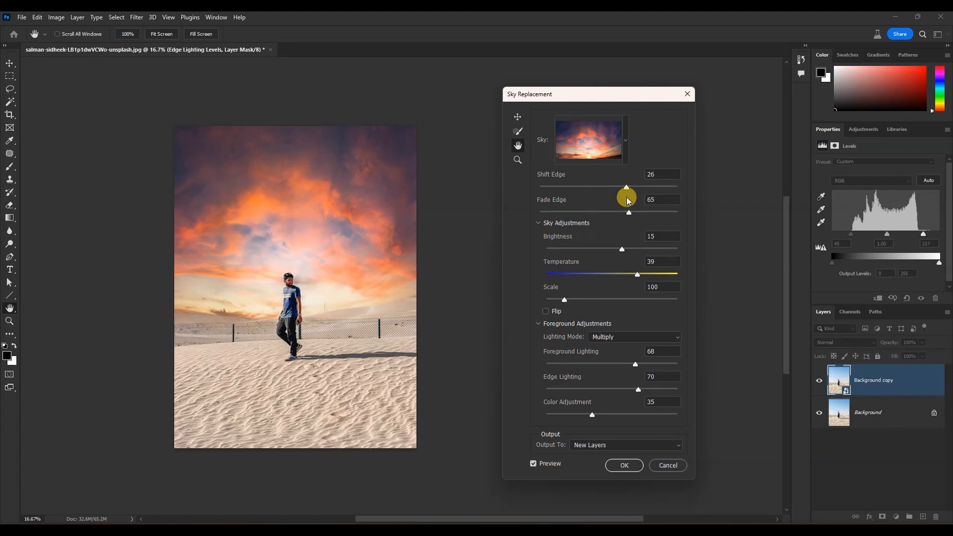
{"action": "key", "text": "ctrl+plus"}
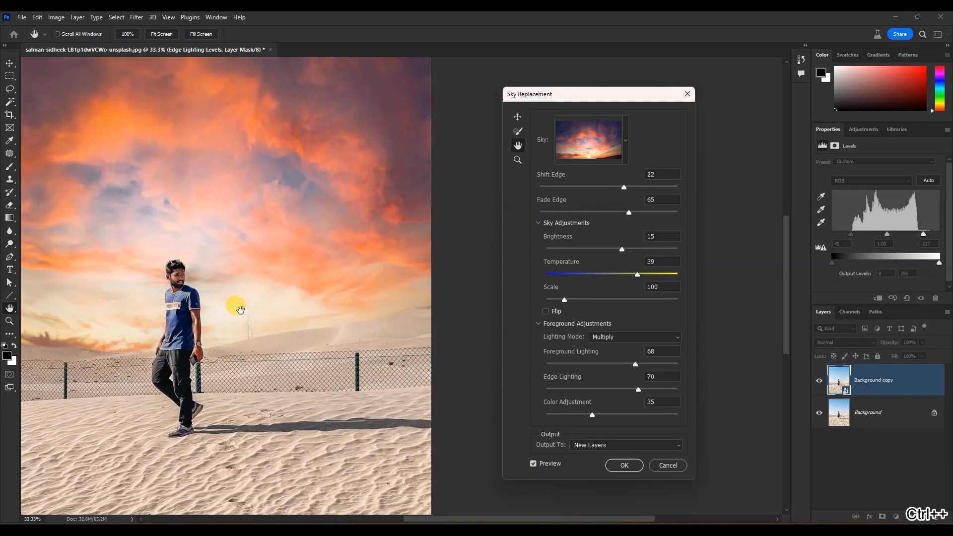
{"action": "key", "text": "ctrl+plus"}
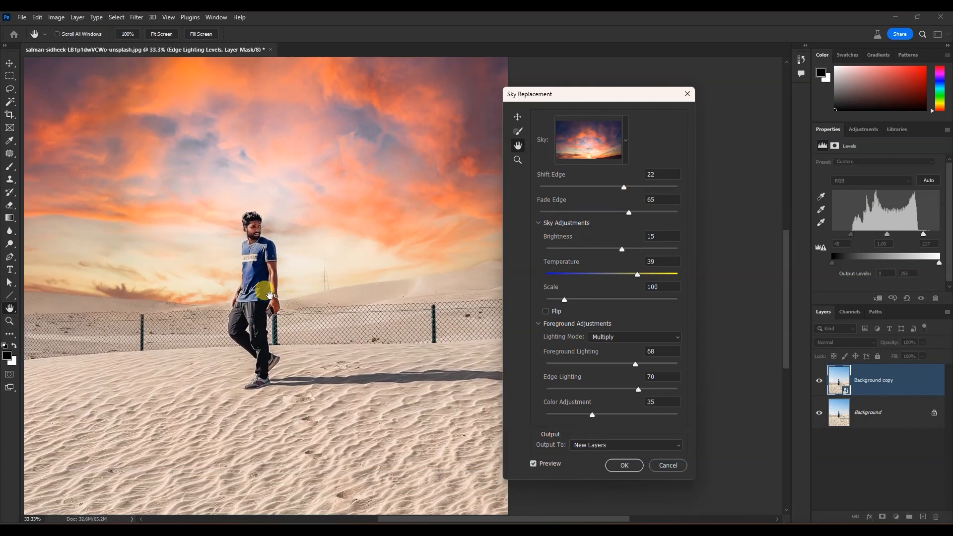
Set foreground lighting to 83, edge lighting to 89, color adjustment to 62 and sky temperature to 80, and apply the sky replacement.
{"action": "key", "text": "ctrl+minus"}
{"action": "key", "text": "ctrl+minus"}
{"action": "left_click_drag", "start_coordinate": [636, 362], "coordinate": [655, 364]}
{"action": "left_click_drag", "start_coordinate": [591, 413], "coordinate": [545, 414]}
{"action": "left_click_drag", "start_coordinate": [627, 418], "coordinate": [669, 408]}
{"action": "left_click_drag", "start_coordinate": [606, 388], "coordinate": [626, 414]}
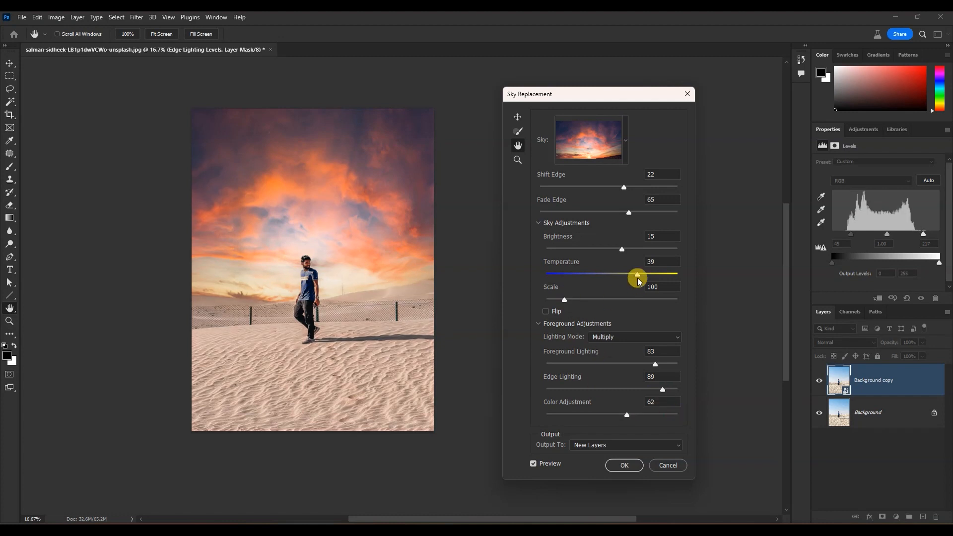
{"action": "left_click_drag", "start_coordinate": [644, 275], "coordinate": [746, 275]}
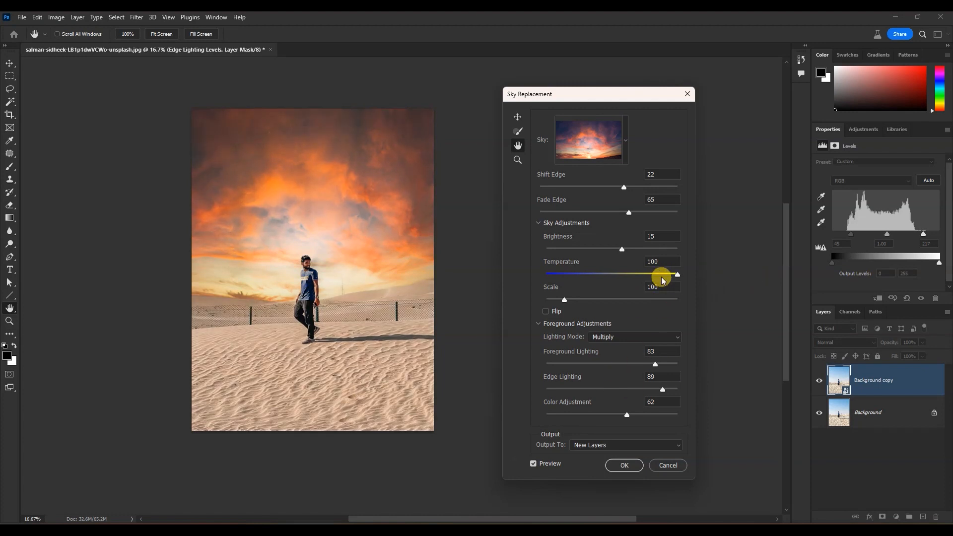
{"action": "left_click", "coordinate": [623, 465]}
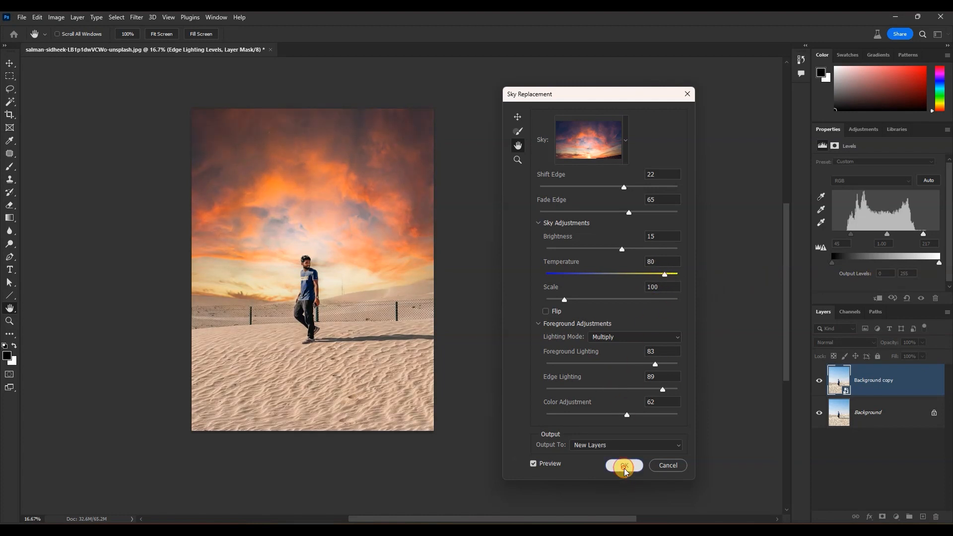
Stamp all visible layers into a new layer above the Sky Replacement Group and open the Camera Raw Filter on it.
{"action": "left_click", "coordinate": [831, 371]}
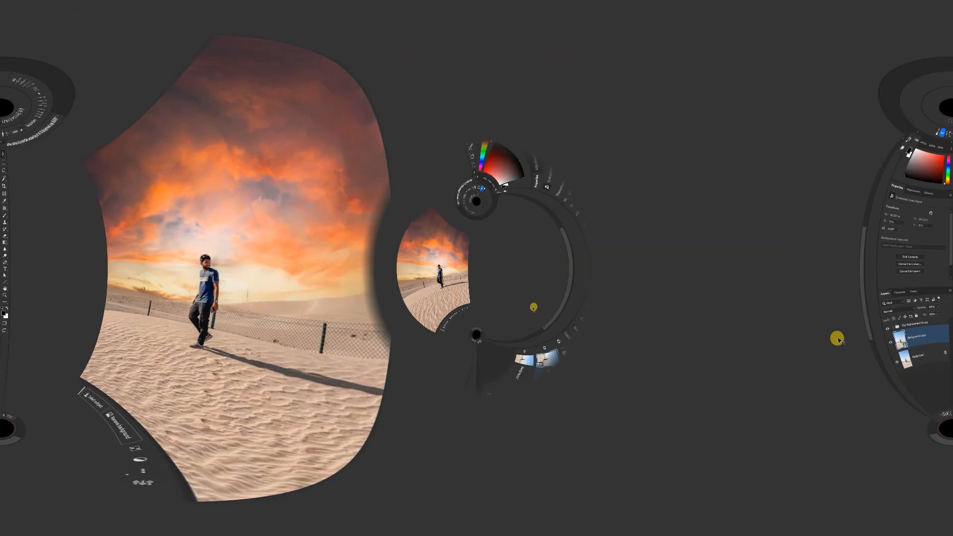
{"action": "left_click", "coordinate": [927, 373]}
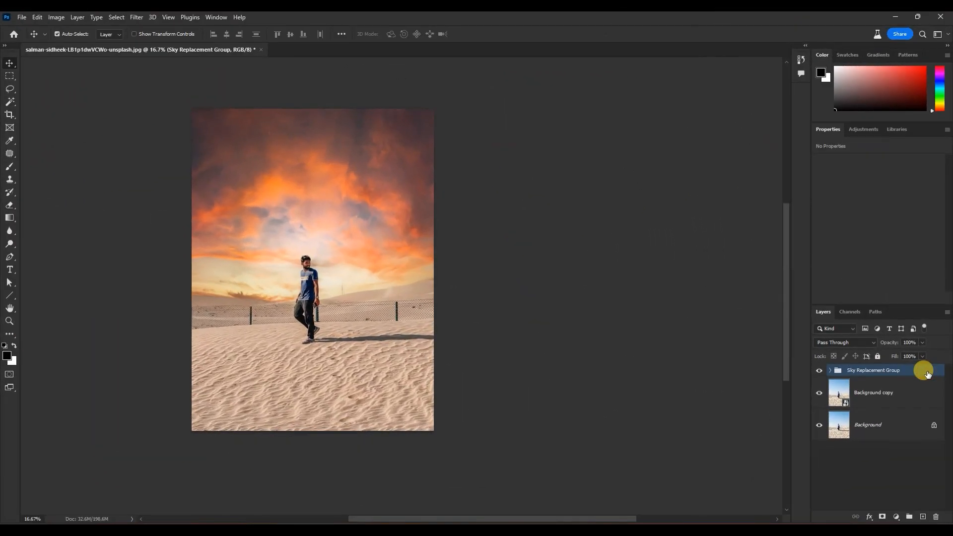
{"action": "key", "text": "ctrl+shift+alt+e"}
{"action": "left_click", "coordinate": [137, 16]}
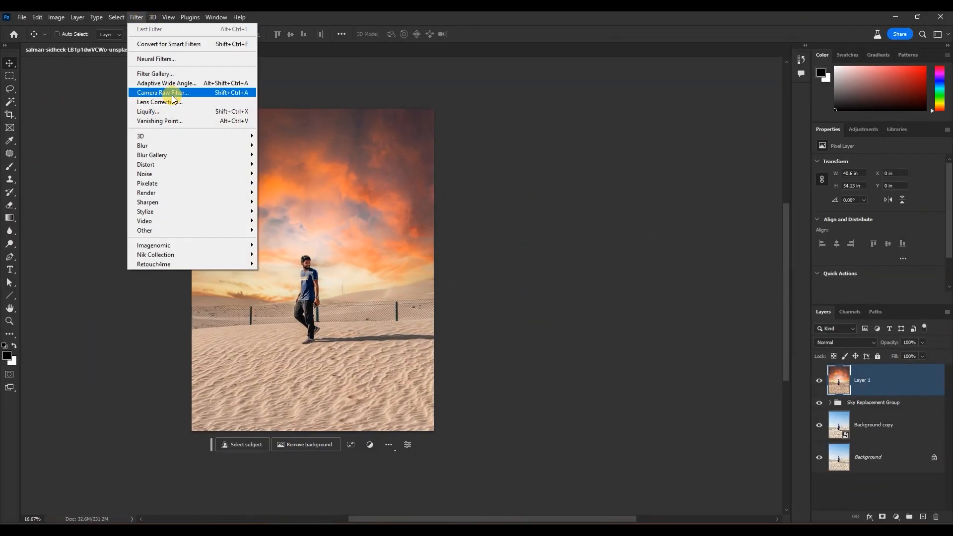
{"action": "left_click", "coordinate": [172, 94]}
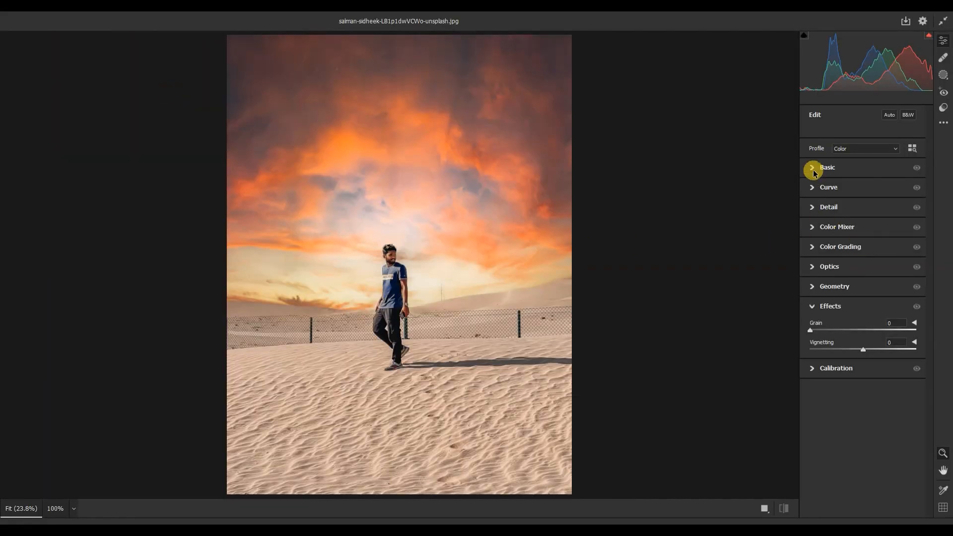
In Color Grading, lower the midtones luminance fully, set the shadows luminance to -39 and the highlights luminance to 100.
{"action": "left_click", "coordinate": [812, 246]}
{"action": "left_click_drag", "start_coordinate": [865, 350], "coordinate": [839, 349]}
{"action": "mouse_move", "coordinate": [831, 429]}
{"action": "left_mouse_down"}
{"action": "mouse_move", "coordinate": [808, 429]}
{"action": "mouse_move", "coordinate": [822, 429]}
{"action": "left_mouse_up"}
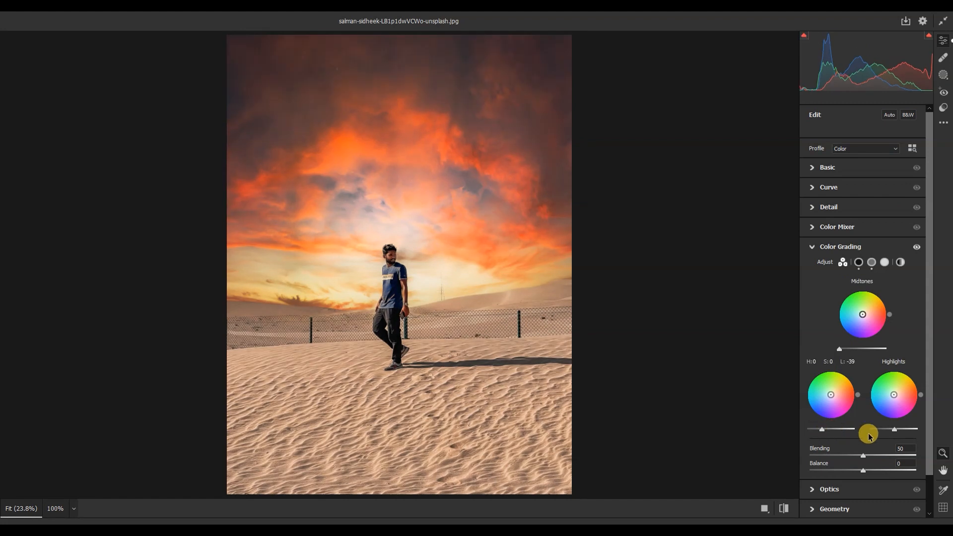
{"action": "left_click_drag", "start_coordinate": [894, 430], "coordinate": [916, 430]}
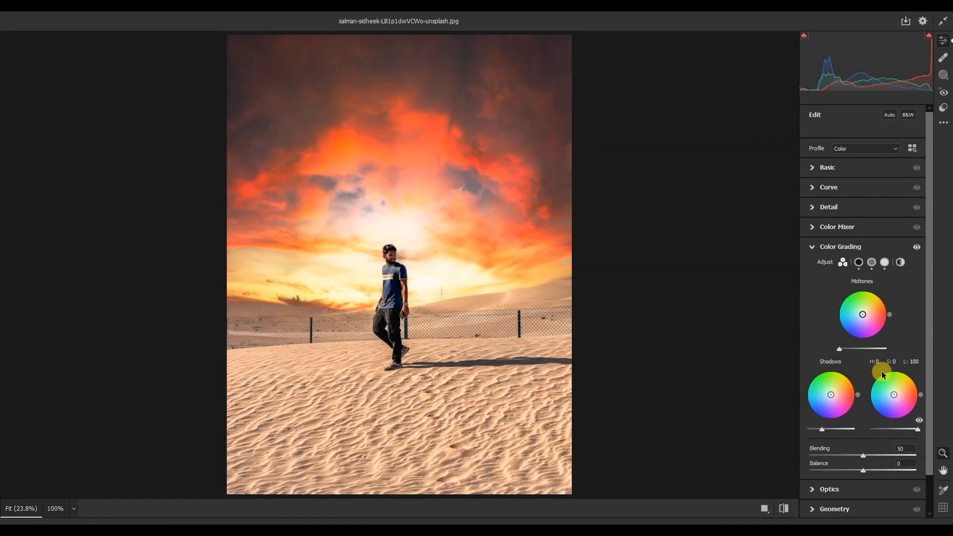
Tint the midtones yellow-orange, the shadows magenta and the highlights teal, with blending 44 and balance +6.
{"action": "left_click_drag", "start_coordinate": [863, 313], "coordinate": [868, 308]}
{"action": "left_click_drag", "start_coordinate": [832, 395], "coordinate": [876, 390]}
{"action": "left_click", "coordinate": [910, 430]}
{"action": "mouse_move", "coordinate": [863, 455]}
{"action": "left_mouse_down"}
{"action": "mouse_move", "coordinate": [903, 472]}
{"action": "mouse_move", "coordinate": [855, 459]}
{"action": "mouse_move", "coordinate": [822, 469]}
{"action": "mouse_move", "coordinate": [866, 469]}
{"action": "left_mouse_up"}
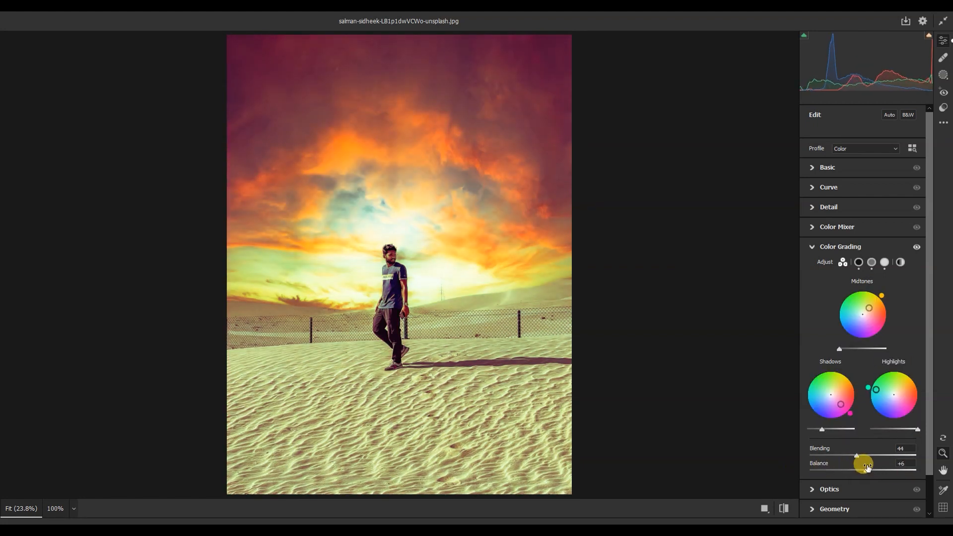
Darken the corners of the image with a vignetting value of -17.
{"action": "scroll", "coordinate": [853, 432], "scroll_direction": "down", "scroll_amount": 2}
{"action": "left_click", "coordinate": [813, 205]}
{"action": "left_click", "coordinate": [814, 303]}
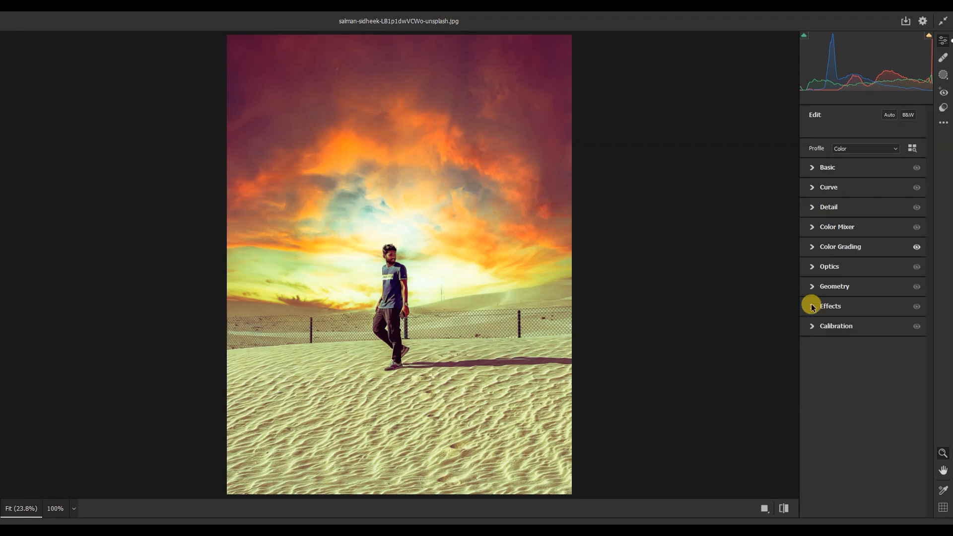
{"action": "left_click", "coordinate": [865, 351]}
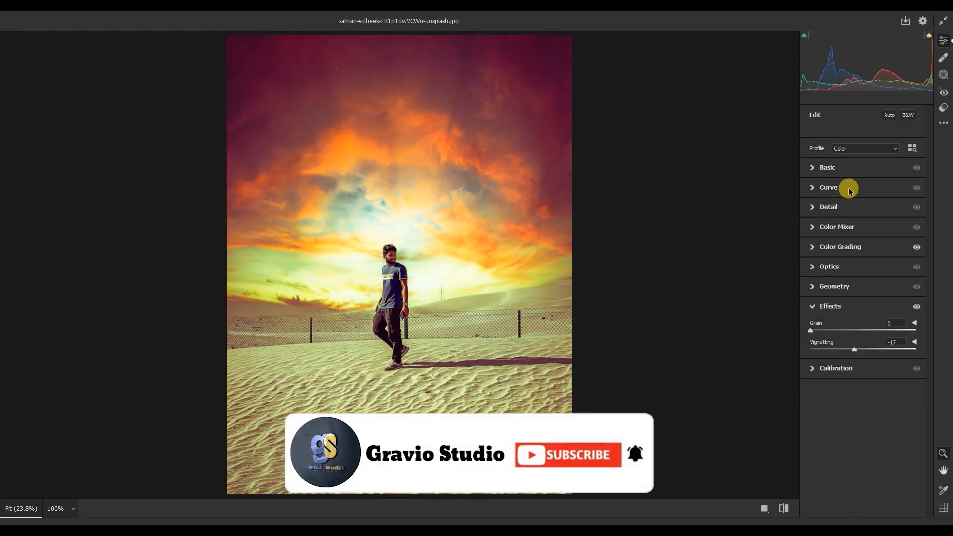
Set the basic tone to exposure +0.05, highlights -34, whites +21 and blacks -12, and apply the Camera Raw filter.
{"action": "left_click", "coordinate": [811, 167]}
{"action": "mouse_move", "coordinate": [859, 273]}
{"action": "left_mouse_down"}
{"action": "mouse_move", "coordinate": [827, 266]}
{"action": "mouse_move", "coordinate": [852, 270]}
{"action": "left_mouse_up"}
{"action": "left_click_drag", "start_coordinate": [863, 304], "coordinate": [845, 276]}
{"action": "left_click_drag", "start_coordinate": [861, 320], "coordinate": [856, 320]}
{"action": "left_click_drag", "start_coordinate": [862, 245], "coordinate": [863, 243]}
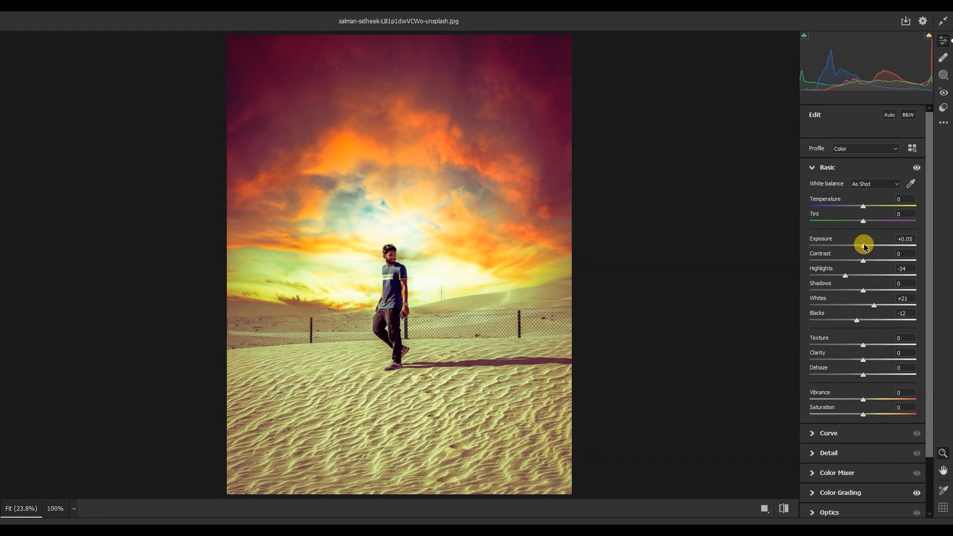
{"action": "left_click", "coordinate": [927, 531]}
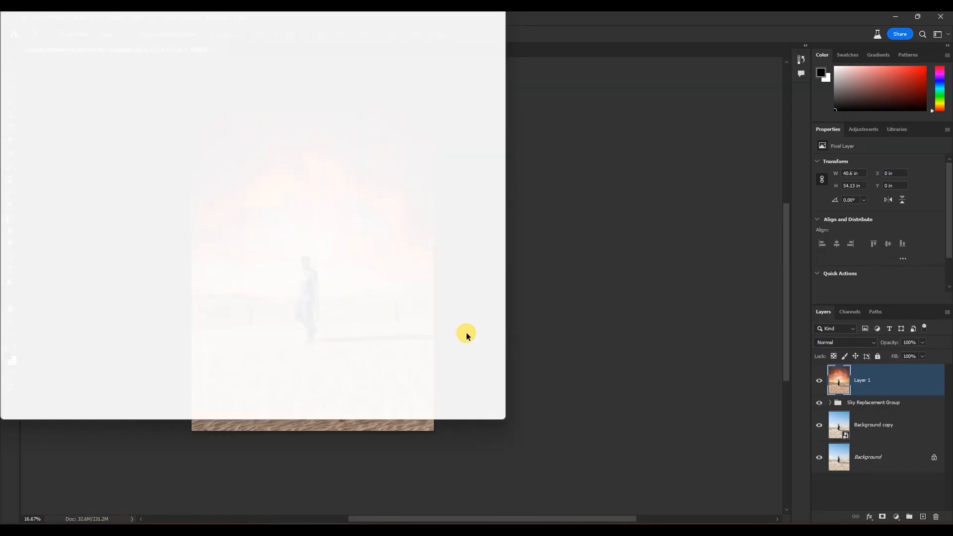
Compare the image with and without the Camera Raw grading by hiding and showing Layer 1.
{"action": "key", "text": "ctrl+plus"}
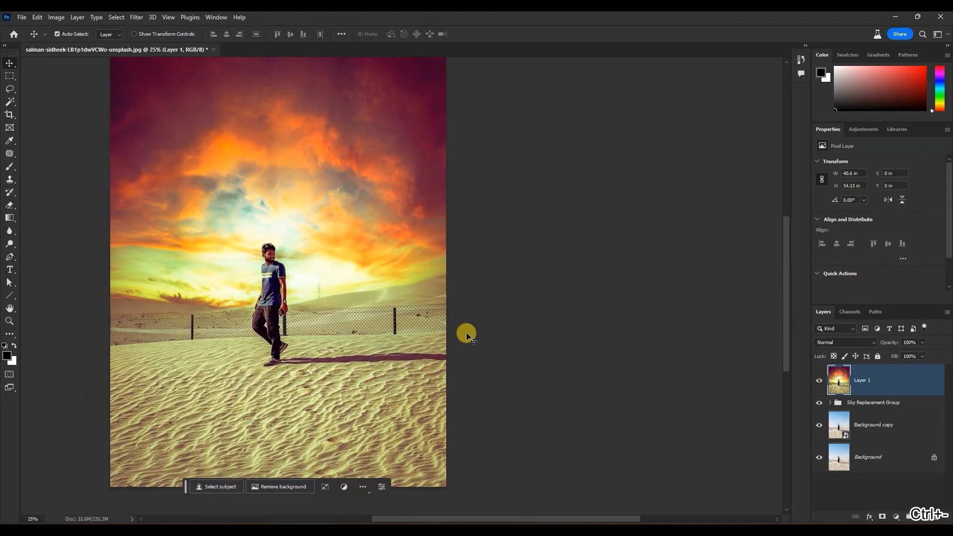
{"action": "key", "text": "ctrl+minus"}
{"action": "key", "text": "ctrl+0"}
{"action": "key", "text": "ctrl+minus"}
{"action": "left_click", "coordinate": [816, 377]}
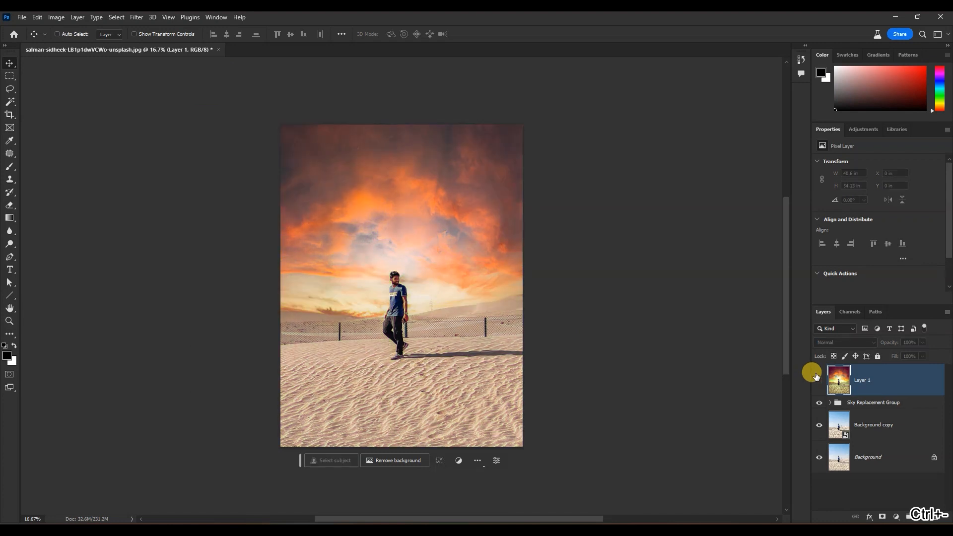
{"action": "left_click", "coordinate": [816, 377]}
Convert Layer 1 to a smart object and open the Nik Collection's Color Efex Pro 4 filter on it.
{"action": "right_click", "coordinate": [903, 386]}
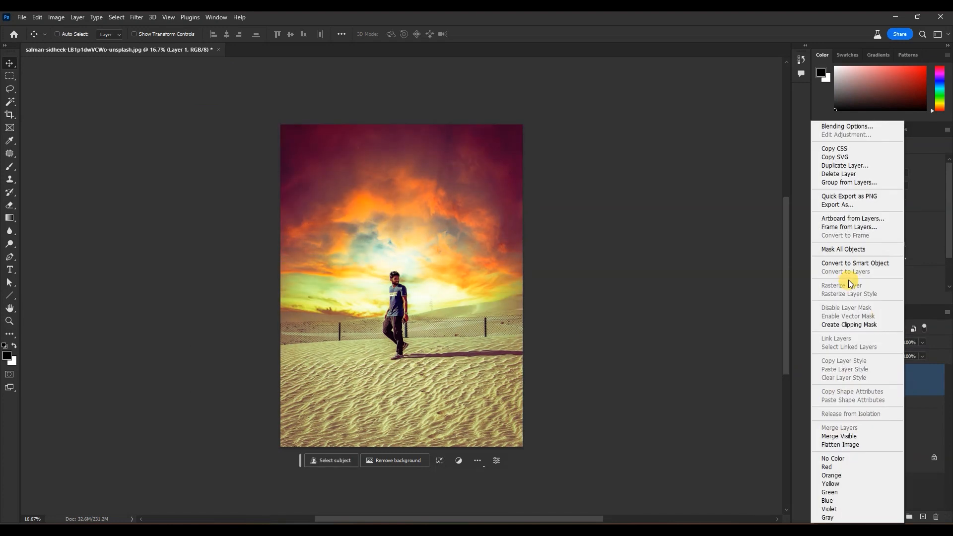
{"action": "left_click", "coordinate": [852, 263]}
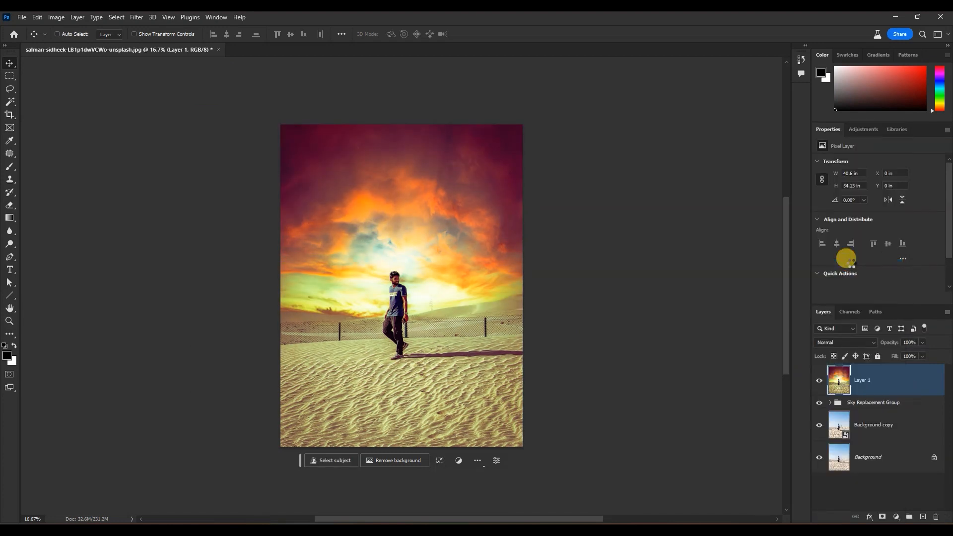
{"action": "left_click", "coordinate": [136, 17]}
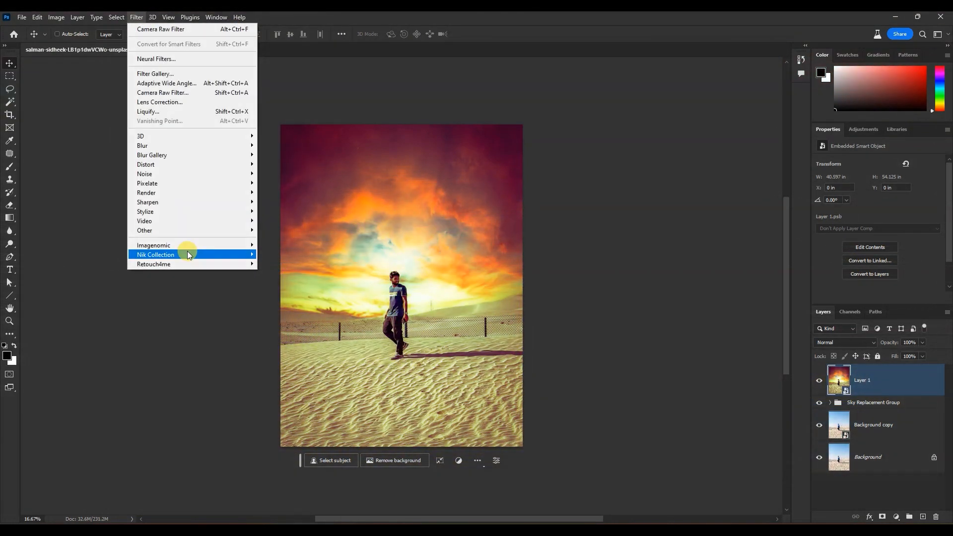
{"action": "mouse_move", "coordinate": [188, 254]}
{"action": "left_click", "coordinate": [285, 262]}
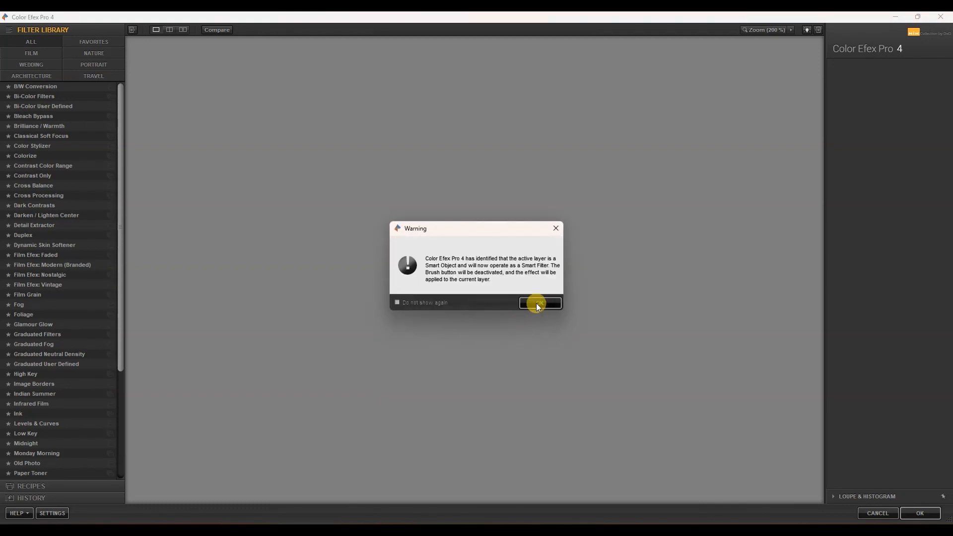
{"action": "left_click", "coordinate": [537, 304]}
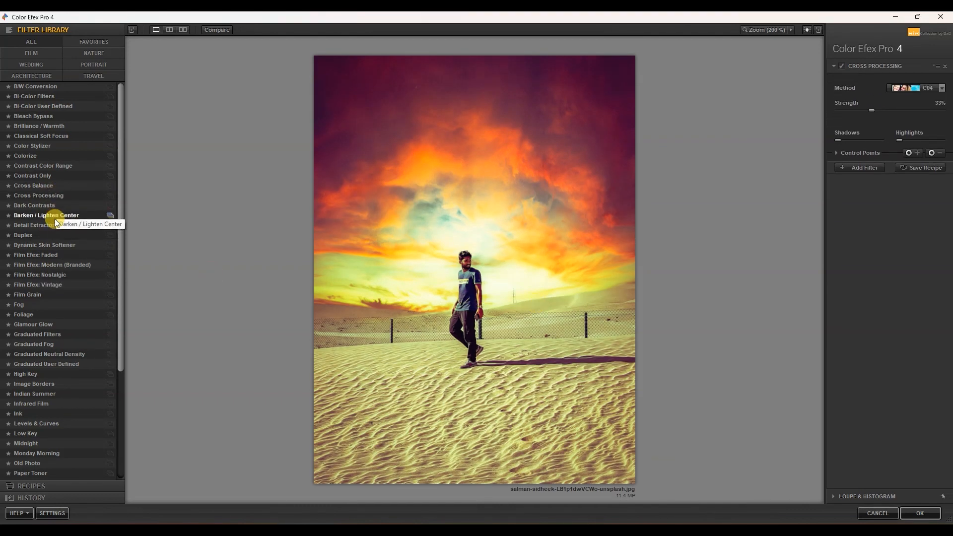
Apply Detail Extractor with contrast 29%, saturation 7%, a Fine effect radius and a stronger detail amount, and add a second filter slot.
{"action": "left_click", "coordinate": [50, 226]}
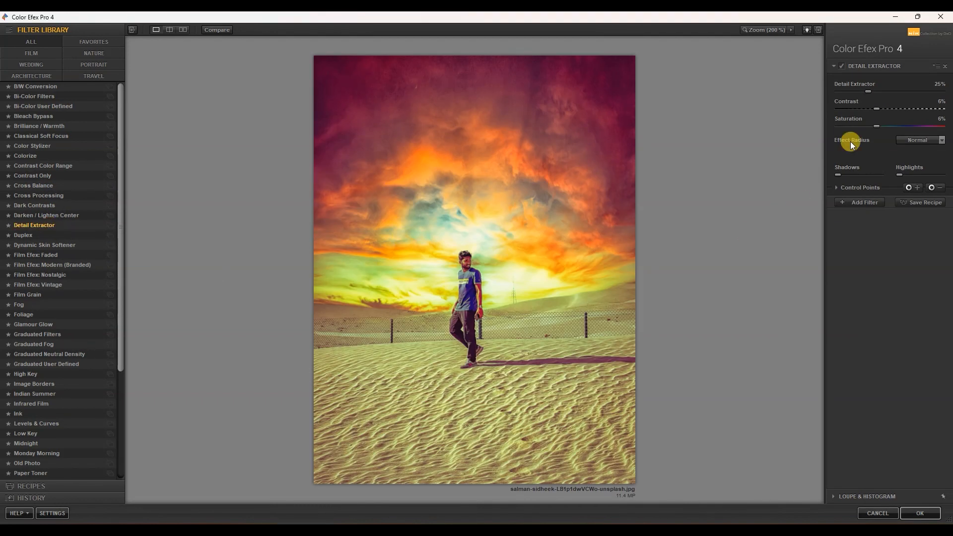
{"action": "left_click_drag", "start_coordinate": [878, 108], "coordinate": [895, 109]}
{"action": "mouse_move", "coordinate": [870, 126]}
{"action": "left_mouse_down"}
{"action": "mouse_move", "coordinate": [823, 131]}
{"action": "mouse_move", "coordinate": [889, 132]}
{"action": "mouse_move", "coordinate": [875, 132]}
{"action": "left_mouse_up"}
{"action": "left_click", "coordinate": [898, 140]}
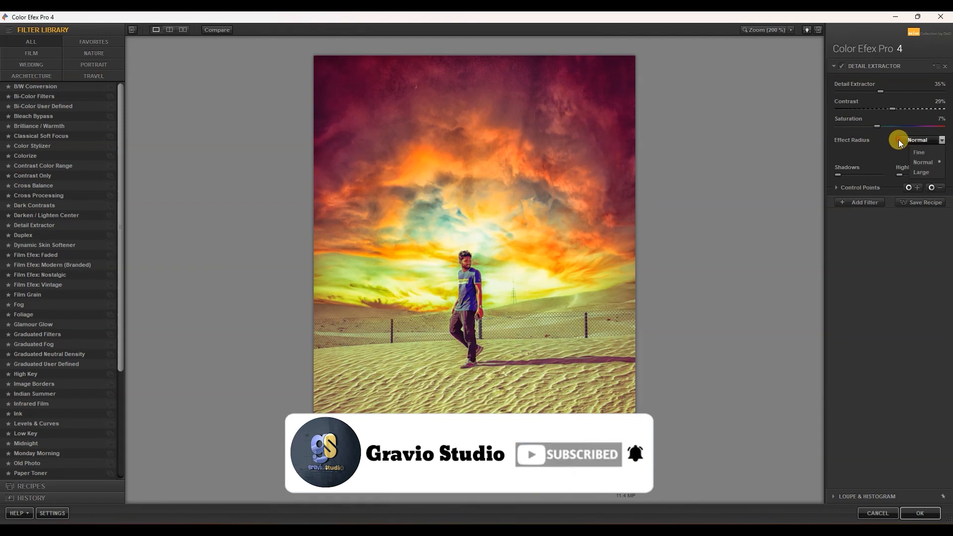
{"action": "left_click", "coordinate": [922, 152]}
{"action": "left_click_drag", "start_coordinate": [879, 93], "coordinate": [896, 96]}
{"action": "left_click", "coordinate": [855, 199]}
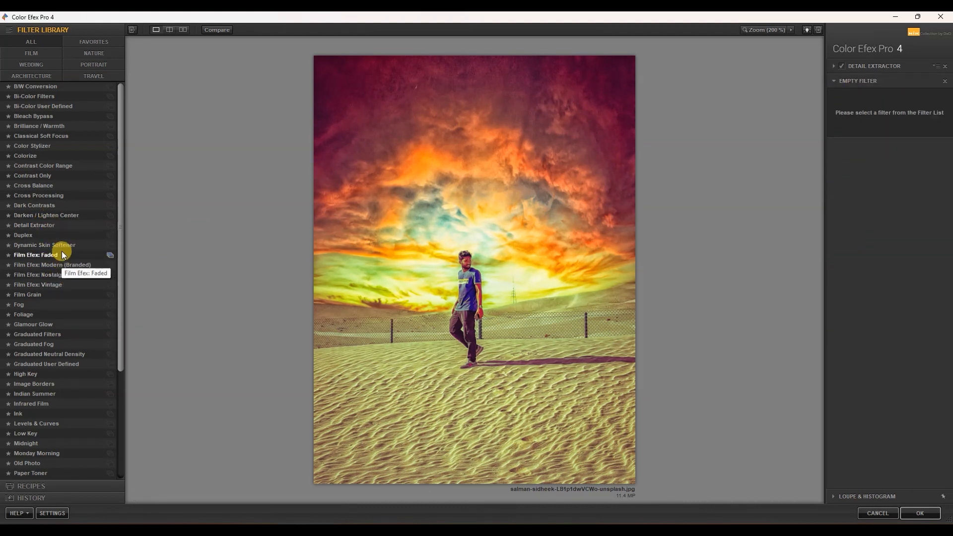
Try Glamour Glow as the second filter with a warmer, reduced glow.
{"action": "left_click", "coordinate": [65, 325]}
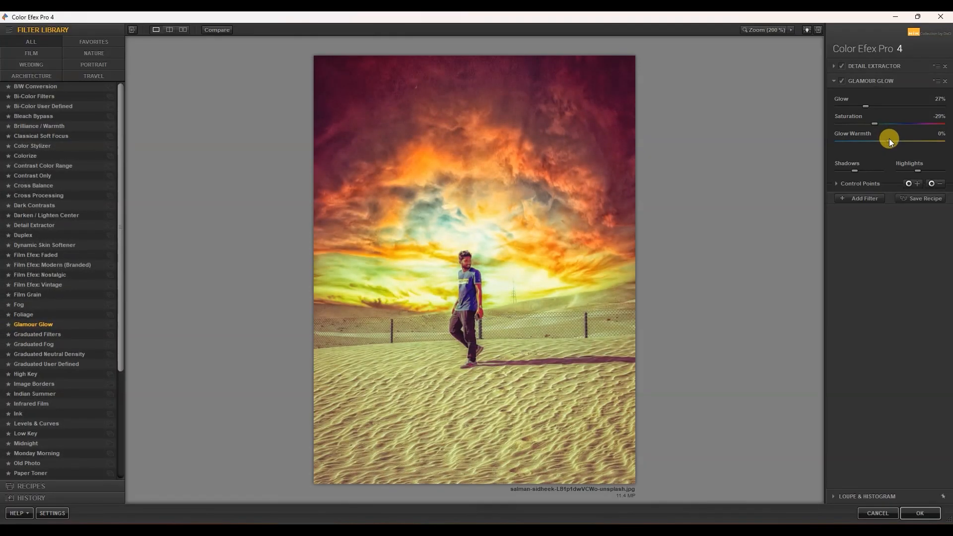
{"action": "left_click_drag", "start_coordinate": [889, 141], "coordinate": [906, 144]}
{"action": "mouse_move", "coordinate": [866, 106]}
{"action": "left_mouse_down"}
{"action": "mouse_move", "coordinate": [904, 116]}
{"action": "mouse_move", "coordinate": [851, 114]}
{"action": "left_mouse_up"}
Use Contrast Only as the second filter with brightness 6%, contrast only 3% and saturation 17%, and compare the image with and without it.
{"action": "left_click", "coordinate": [31, 175]}
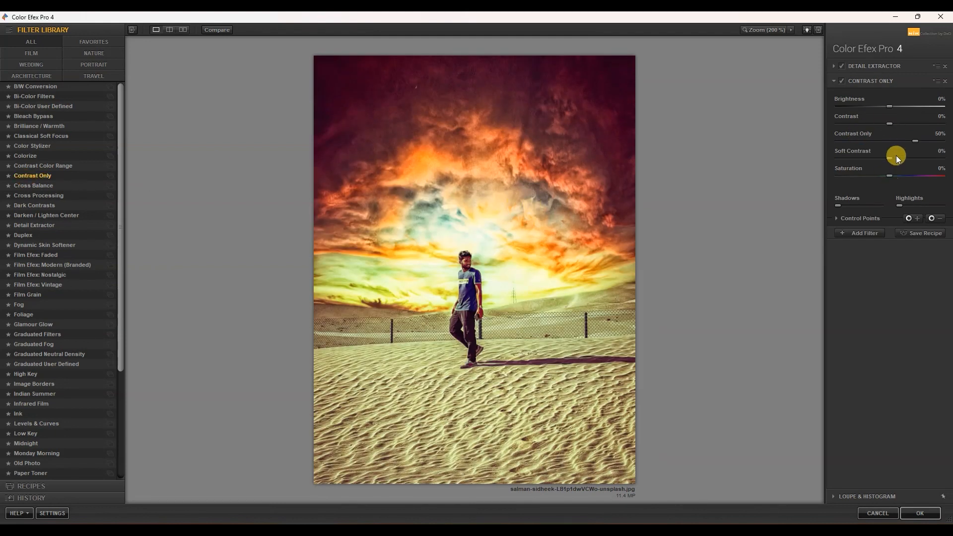
{"action": "left_click_drag", "start_coordinate": [800, 150], "coordinate": [886, 151]}
{"action": "left_click_drag", "start_coordinate": [888, 105], "coordinate": [892, 106]}
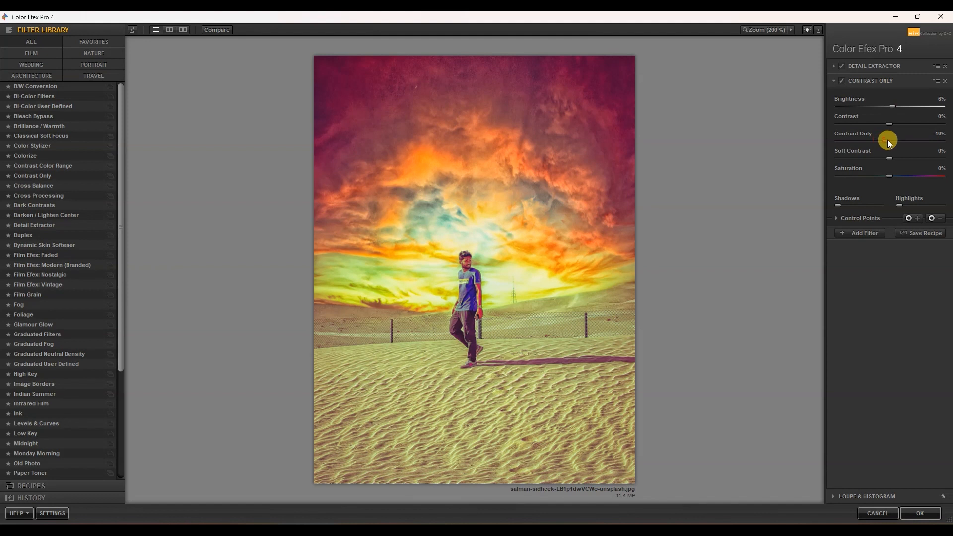
{"action": "left_click_drag", "start_coordinate": [883, 141], "coordinate": [897, 141]}
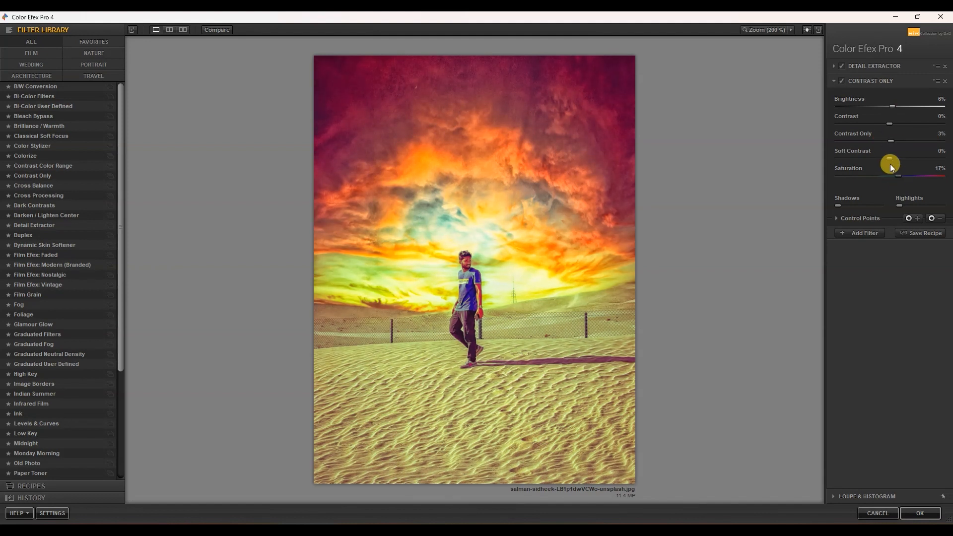
{"action": "left_click_drag", "start_coordinate": [894, 162], "coordinate": [894, 159]}
{"action": "left_click", "coordinate": [840, 81]}
{"action": "left_click", "coordinate": [841, 80]}
Add an empty third filter slot, browse the remaining filters, and apply the Color Efex Pro effects to the image.
{"action": "left_click", "coordinate": [850, 234]}
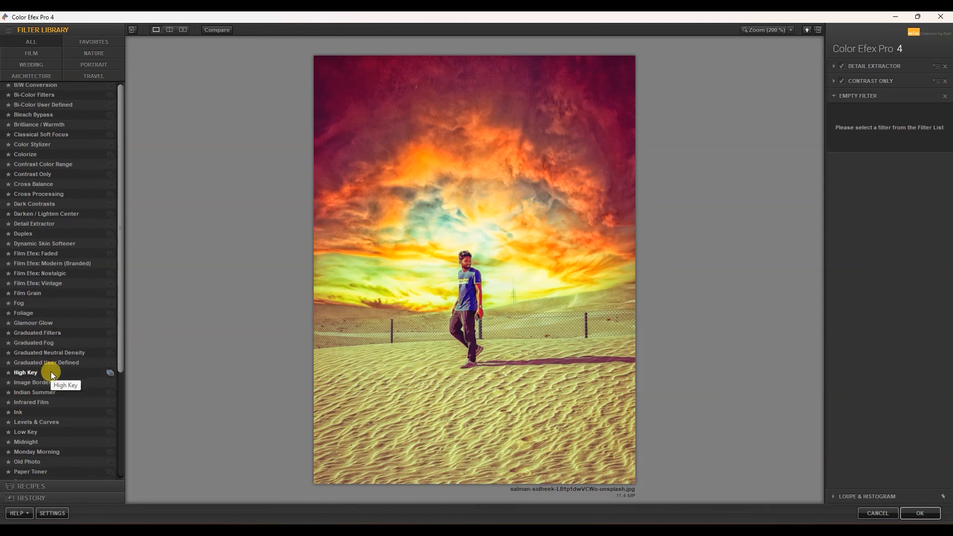
{"action": "scroll", "coordinate": [51, 371], "scroll_direction": "down", "scroll_amount": 3}
{"action": "scroll", "coordinate": [50, 371], "scroll_direction": "down", "scroll_amount": 2}
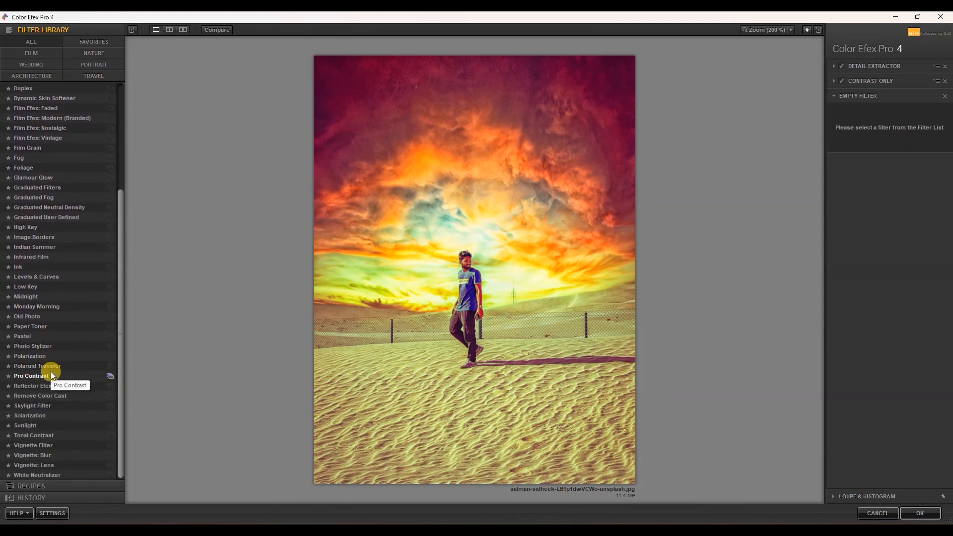
{"action": "left_click", "coordinate": [911, 514]}
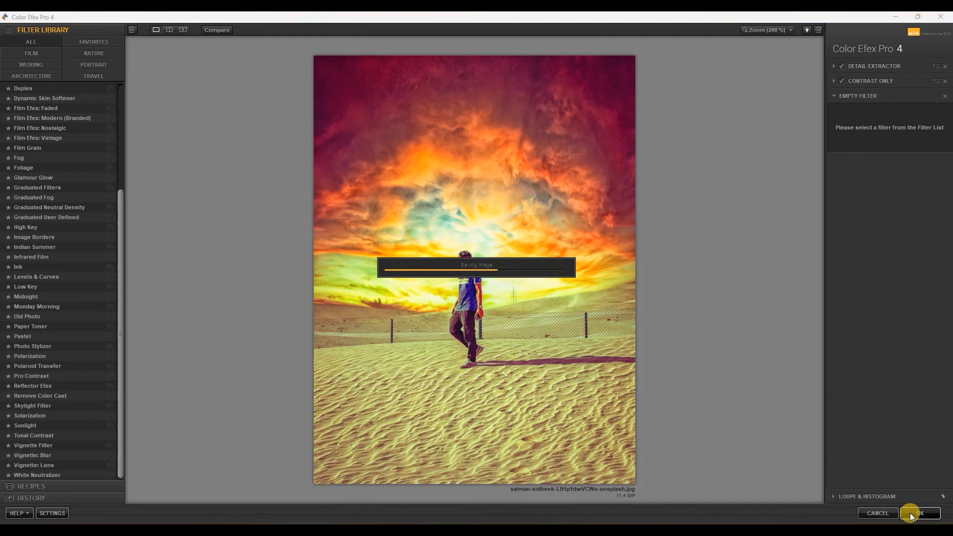